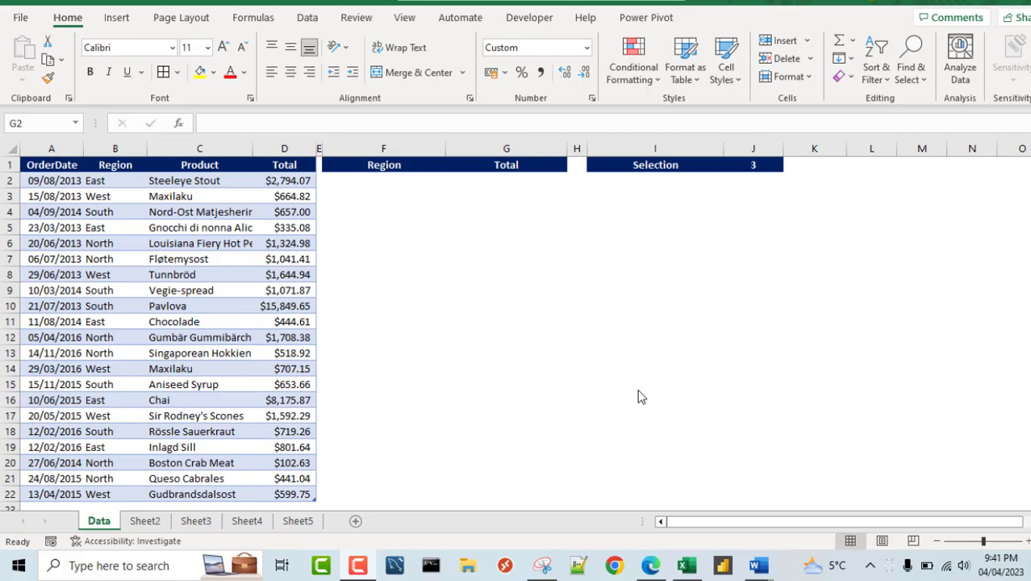
key(alt+Tab)
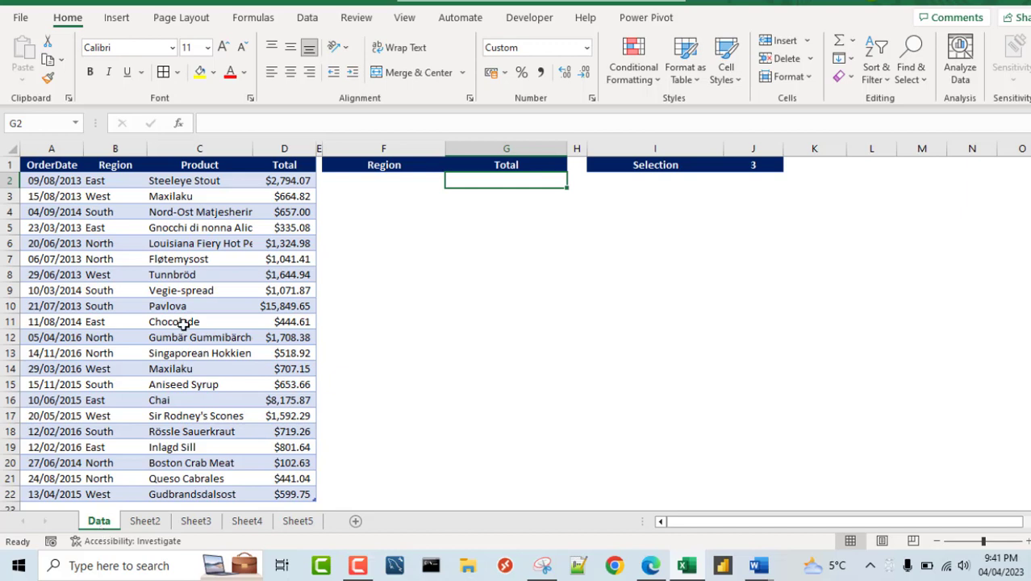
click(164, 246)
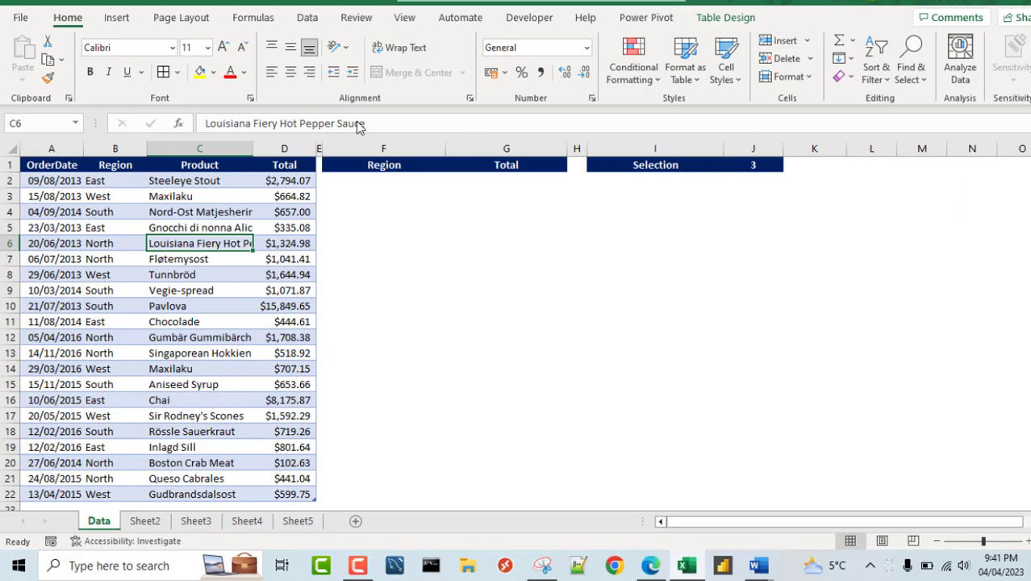
click(96, 166)
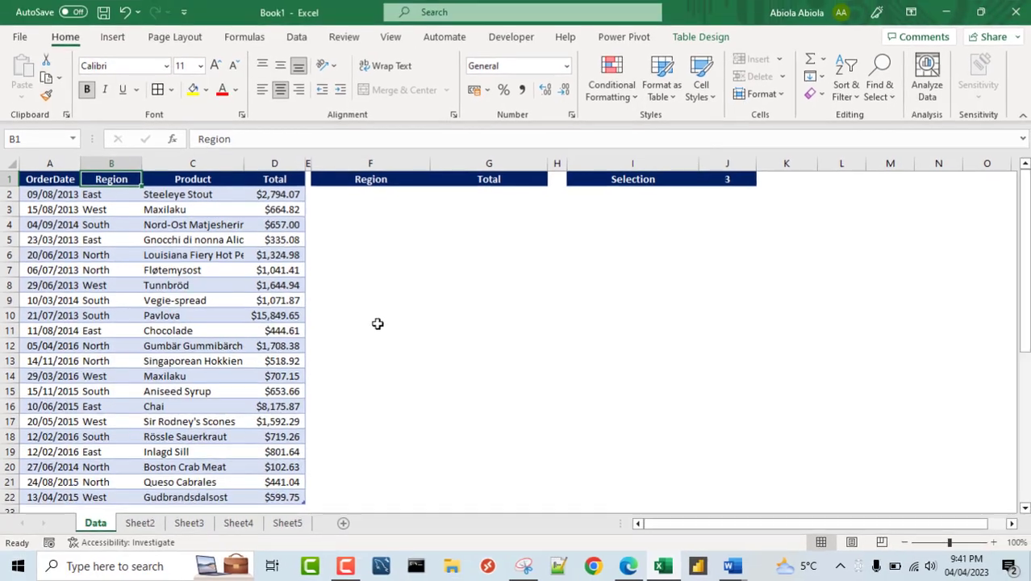
Step: Enter =SORT(UNIQUE(data[Region])) in cell F2 to list the distinct regions alphabetically
click(366, 201)
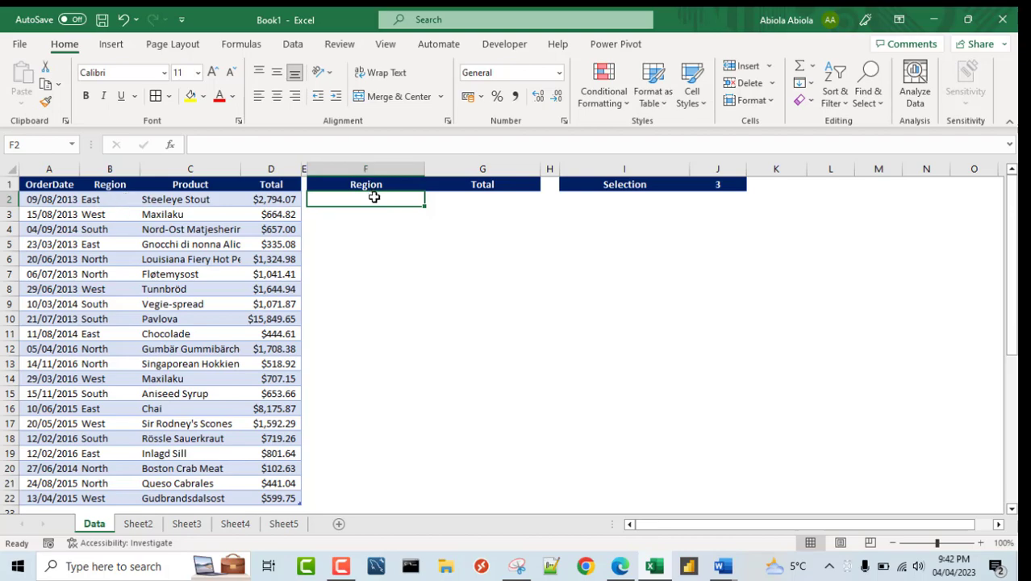
text(=sort)
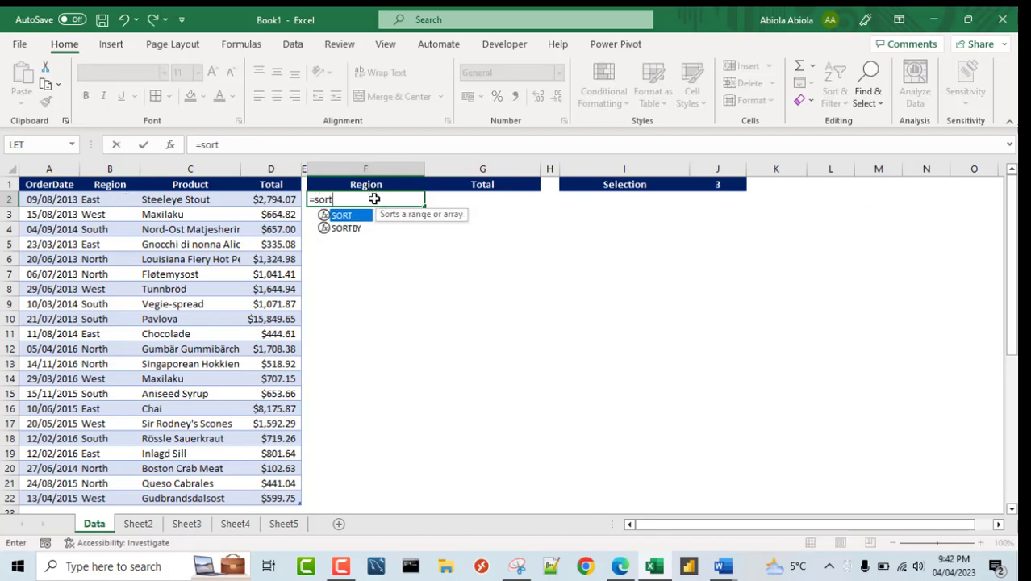
key(Tab)
text(uniq)
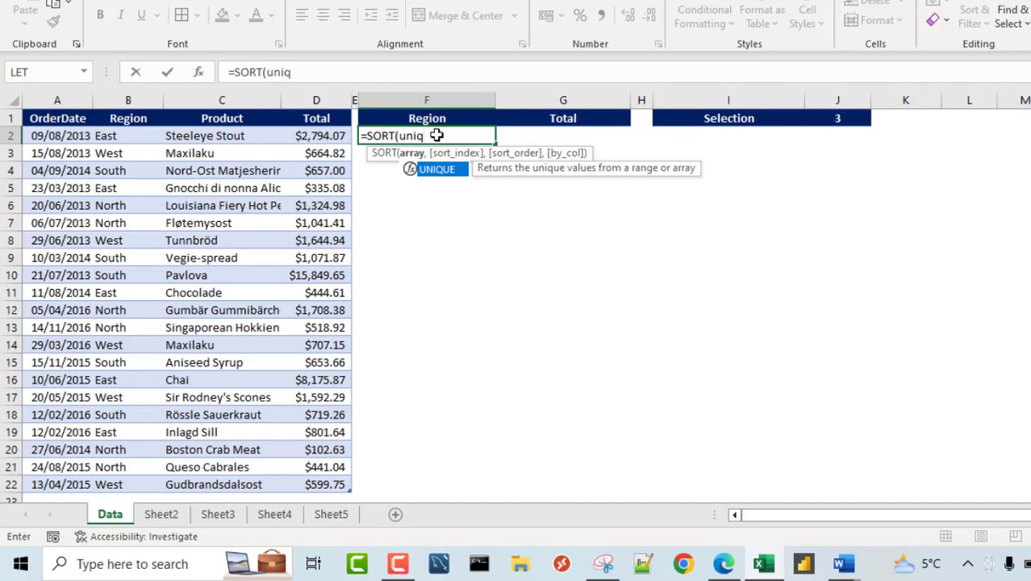
key(Tab)
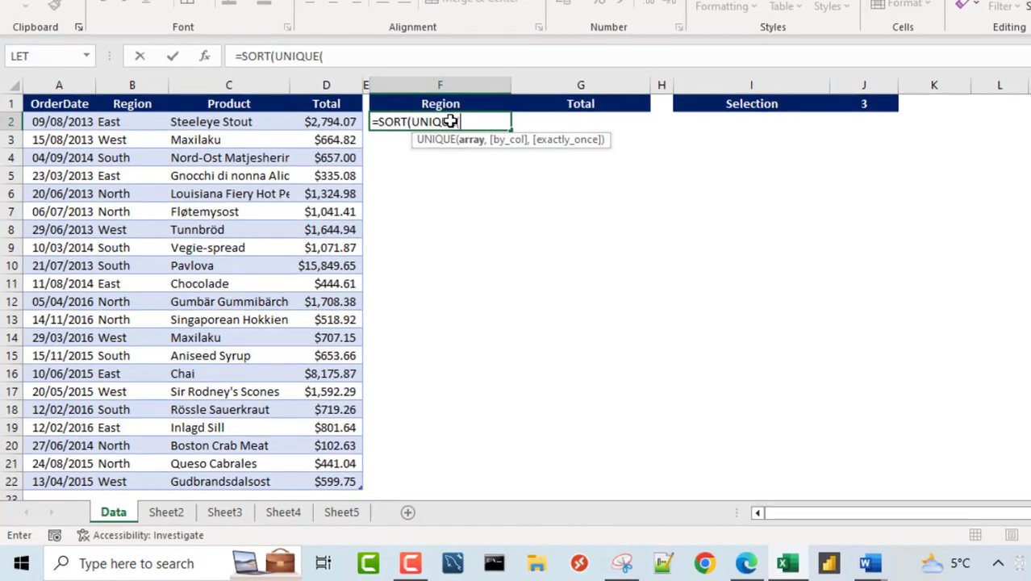
click(133, 91)
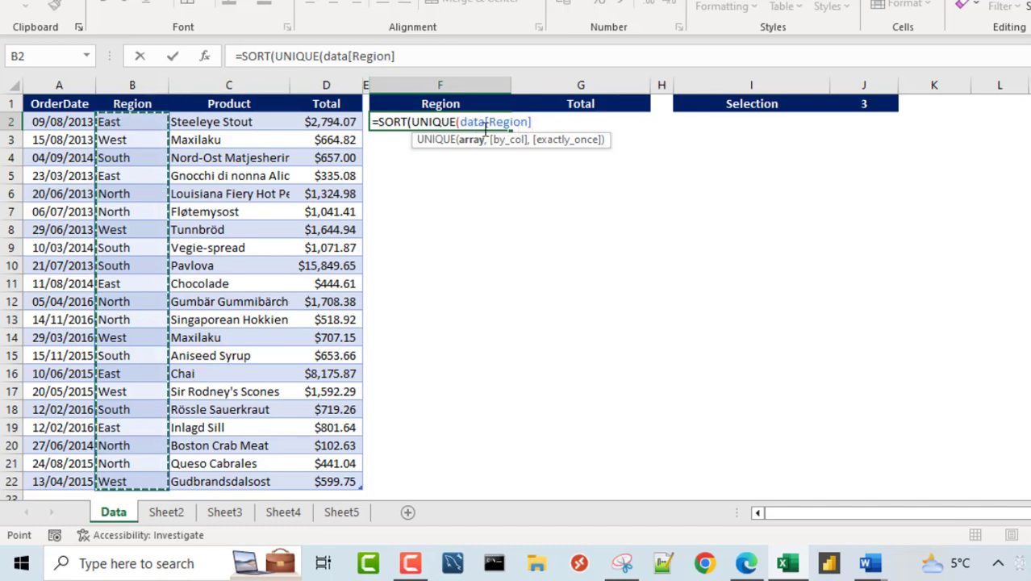
text()))
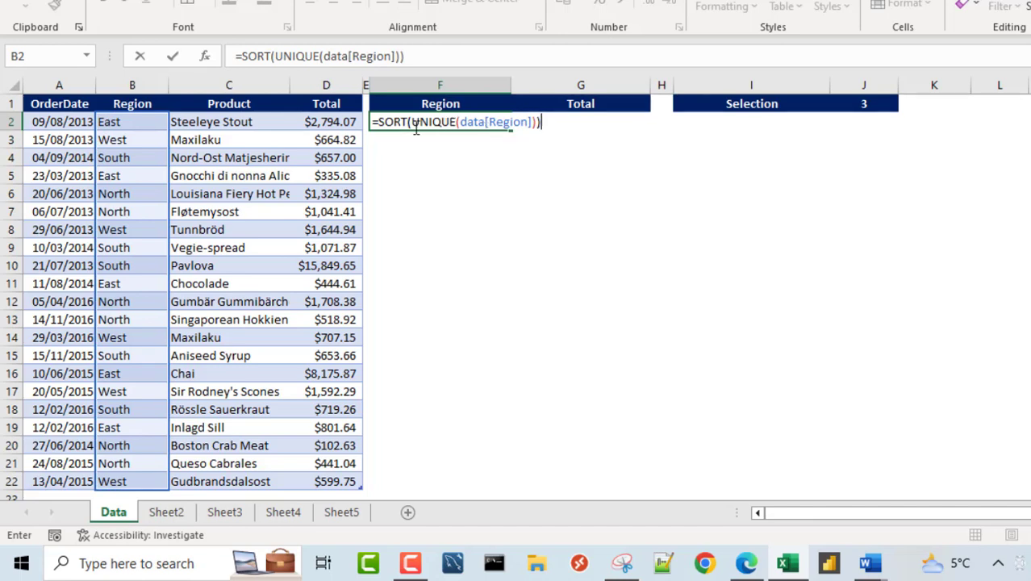
key(ctrl+Return)
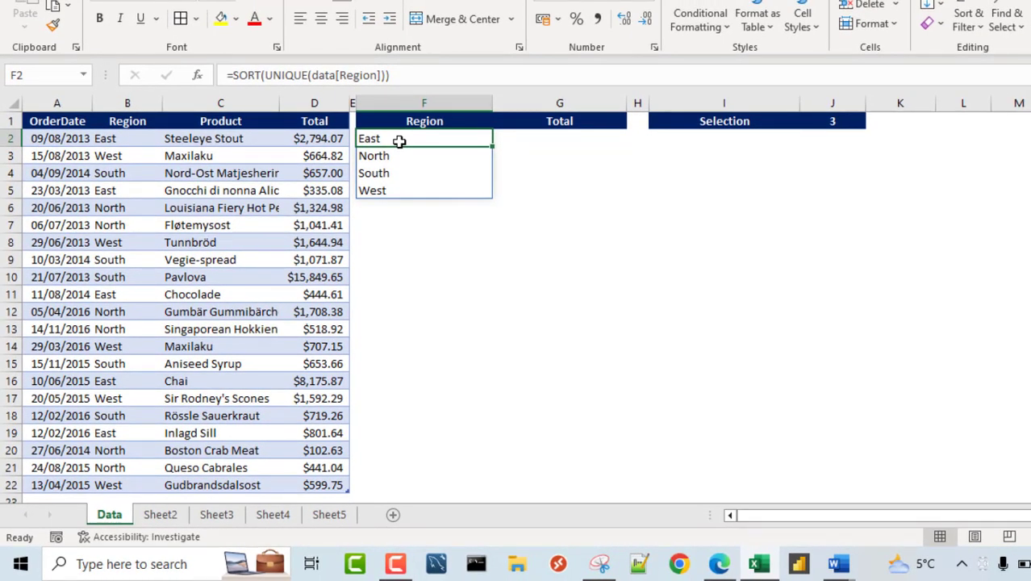
Step: Enter =SUMIFS(data[Total],data[Region],F2#) in cell G2 to total the sales for every listed region
click(573, 136)
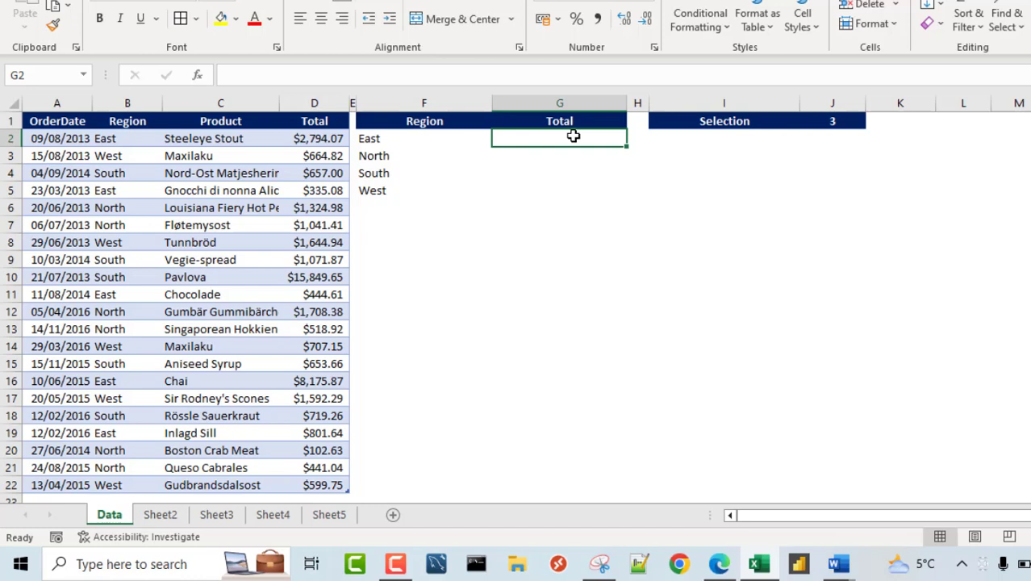
text(=sumif)
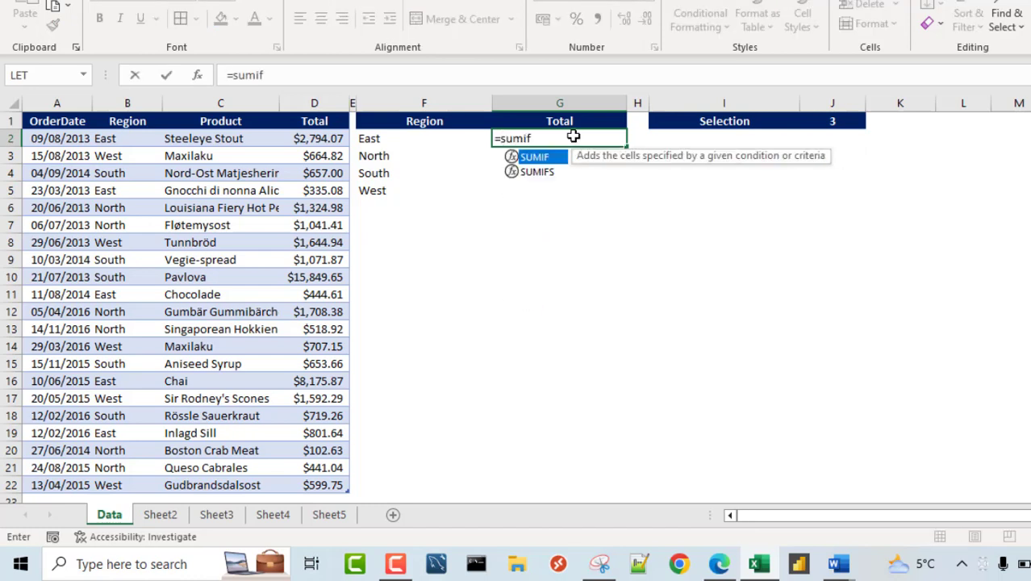
key(Down)
key(Tab)
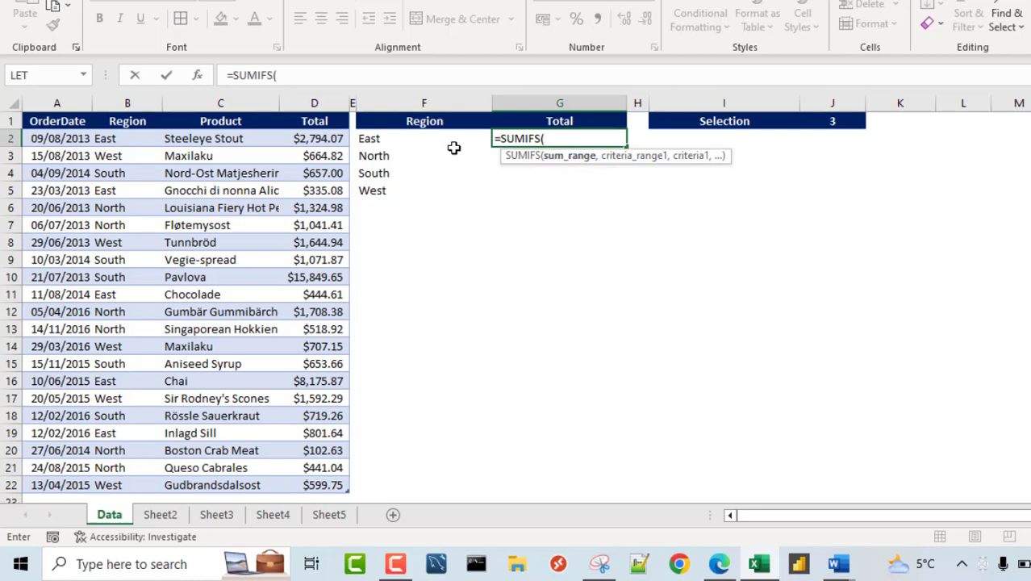
click(323, 115)
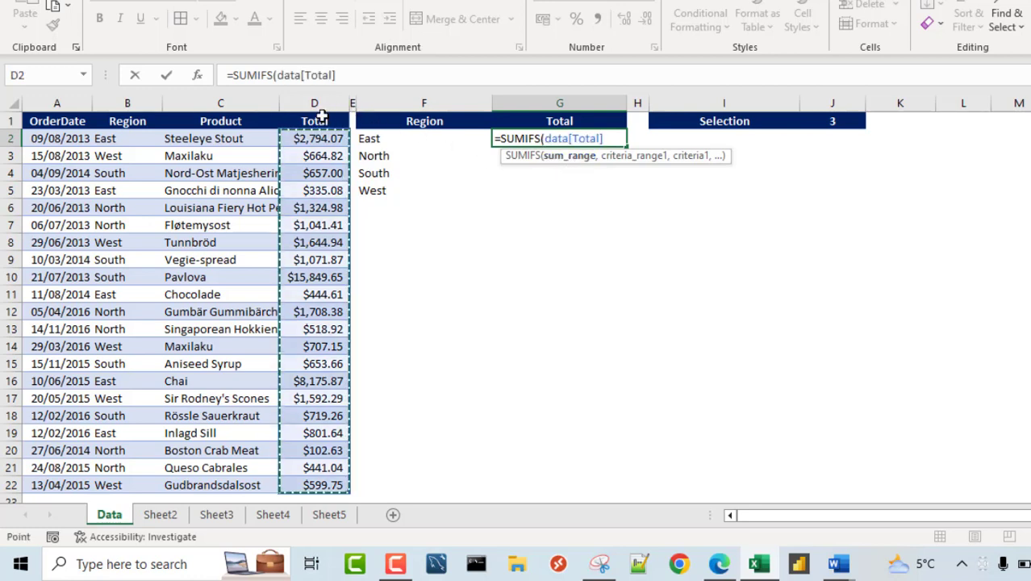
text(,)
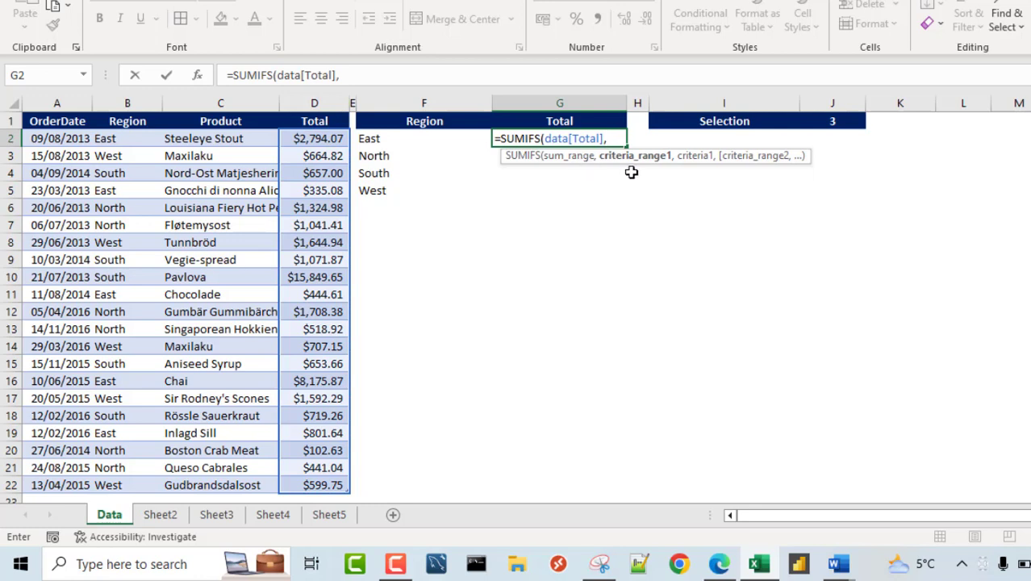
click(119, 114)
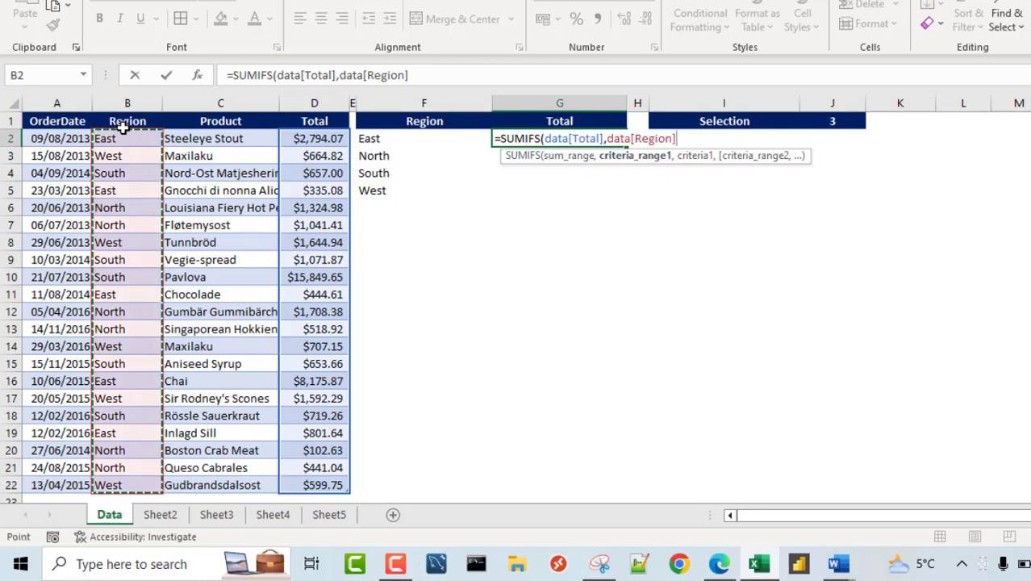
text(,)
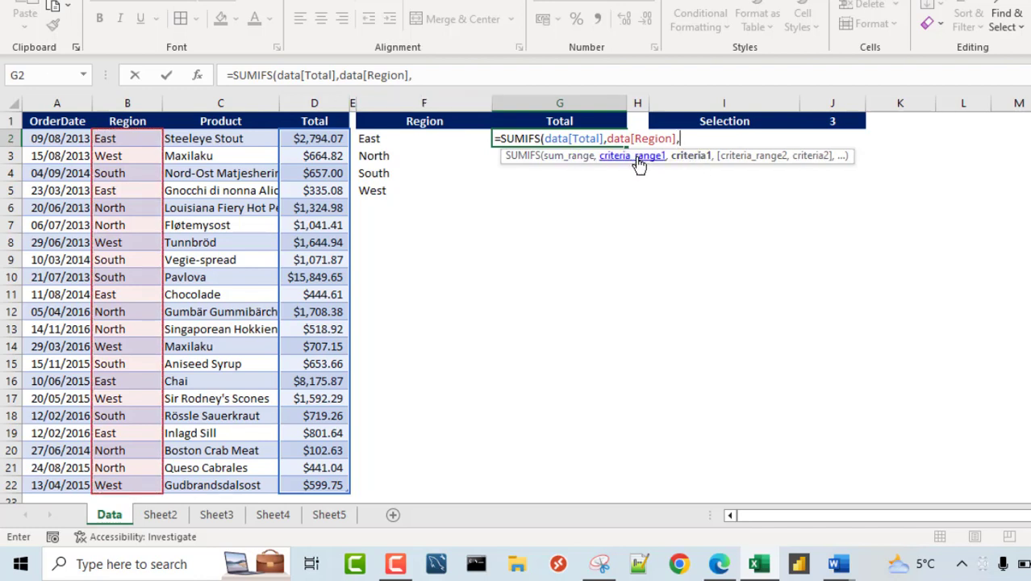
click(414, 139)
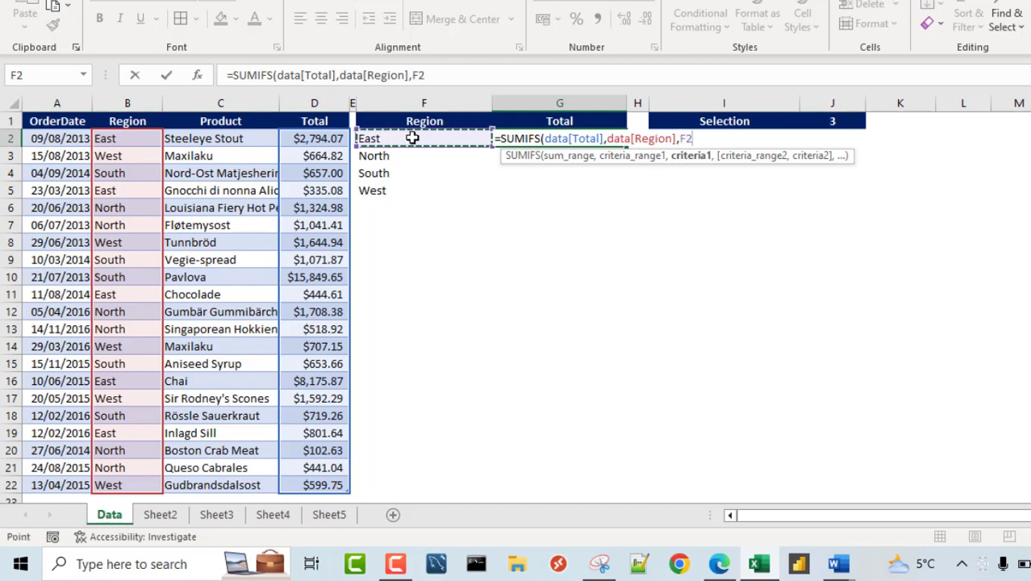
text(#)
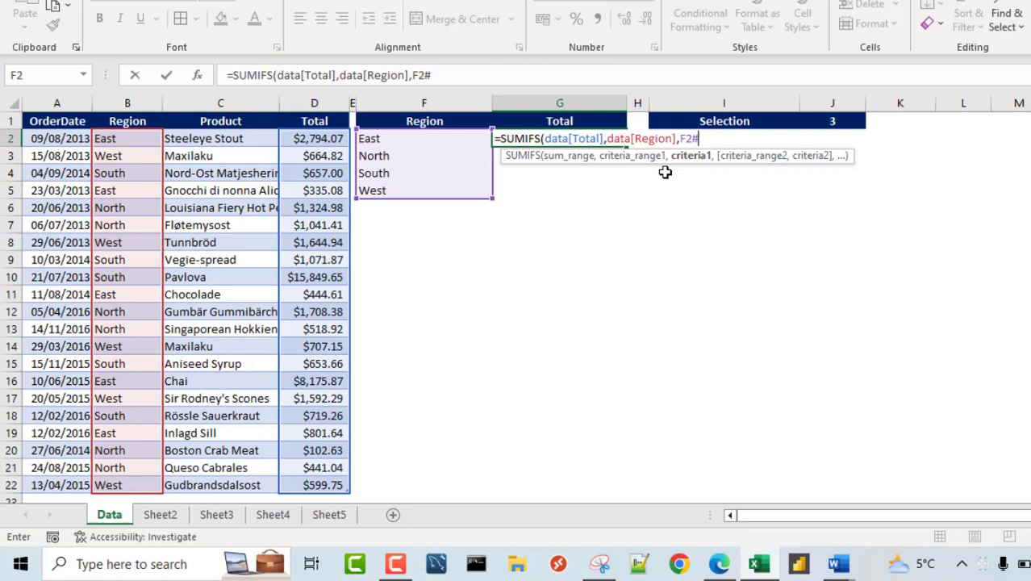
text())
key(ctrl+Return)
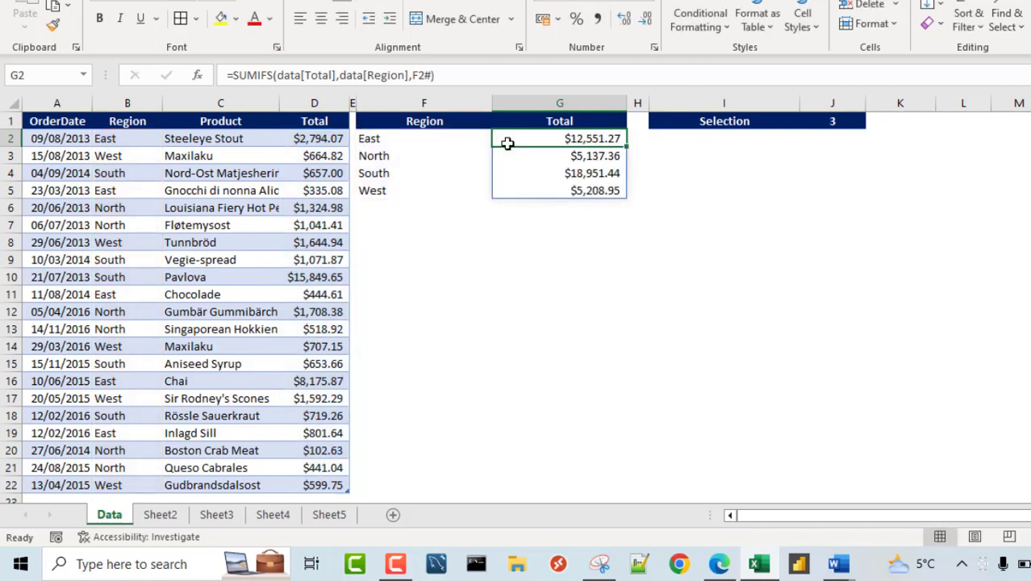
Step: Apply borders to all cells of the region summary in F2:G5
click(381, 173)
drag(381, 173, 541, 172)
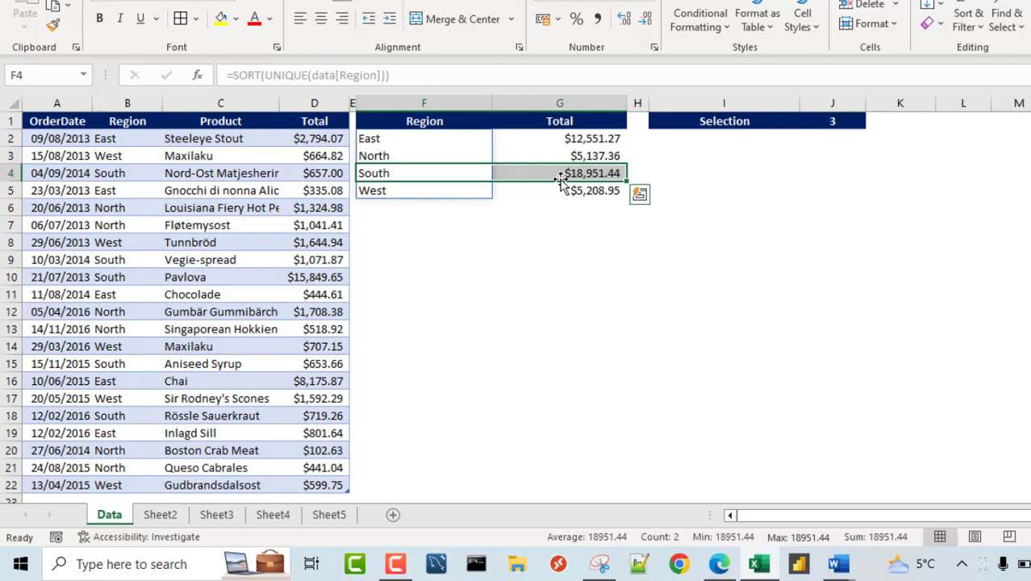
drag(407, 138, 570, 190)
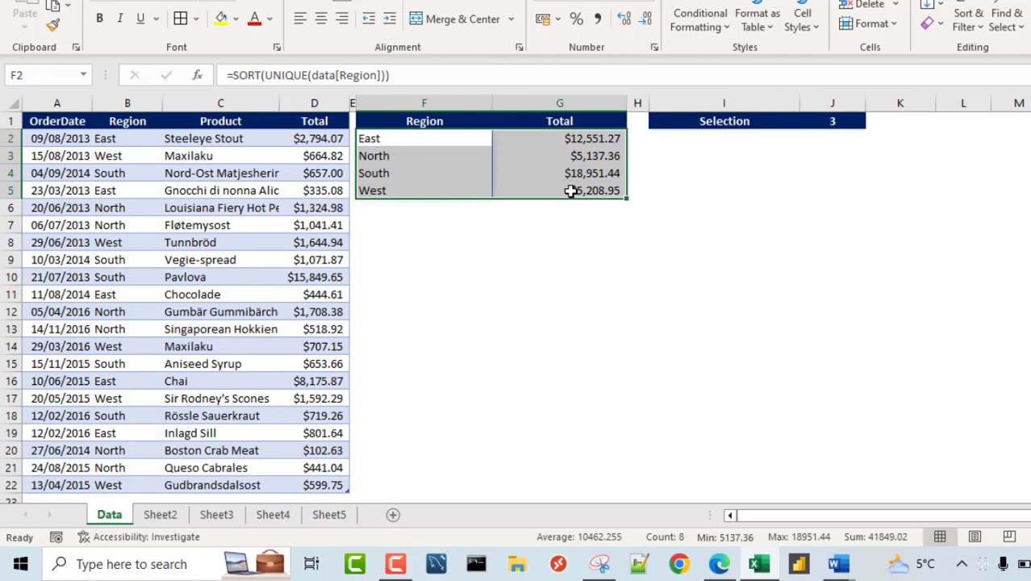
click(180, 21)
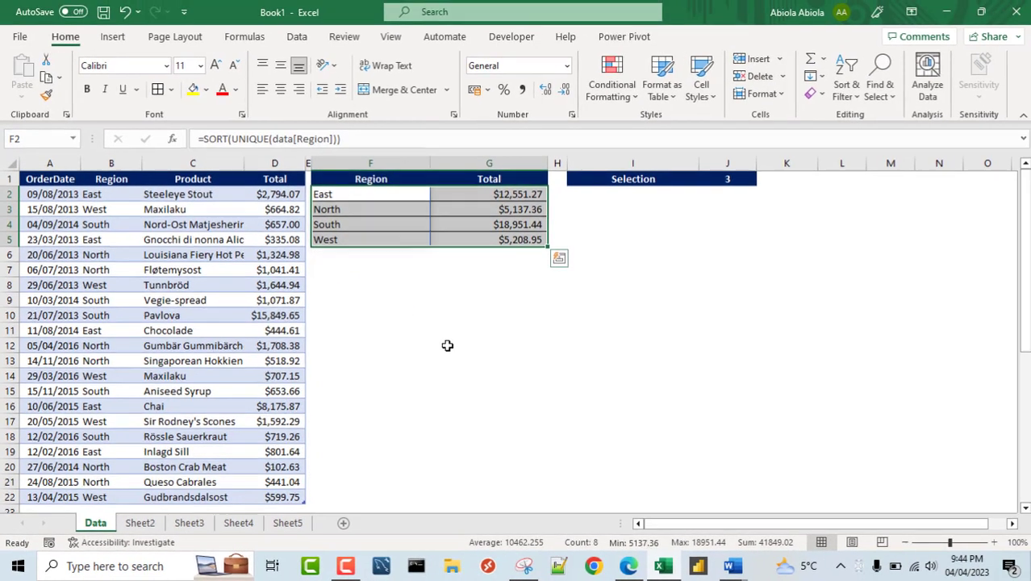
click(513, 312)
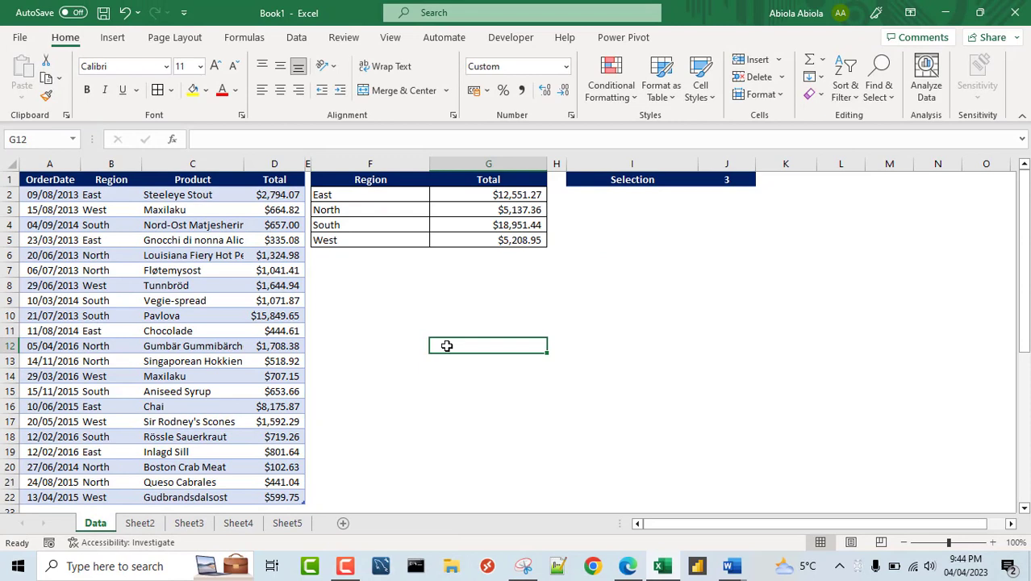
Step: Look through the other worksheets, return to the Data sheet and group it with Sheet2 through Sheet5
click(135, 526)
click(181, 523)
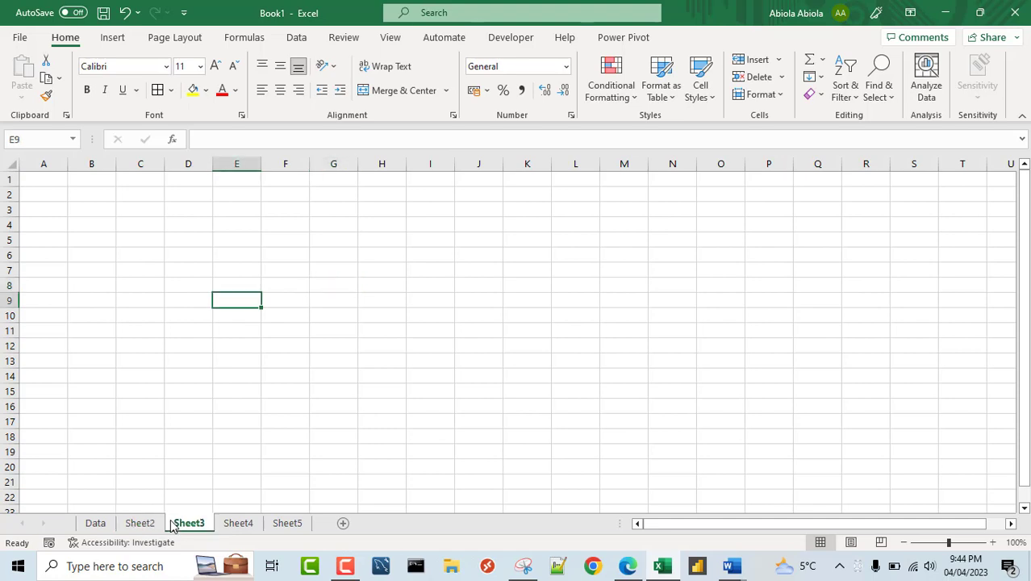
click(240, 522)
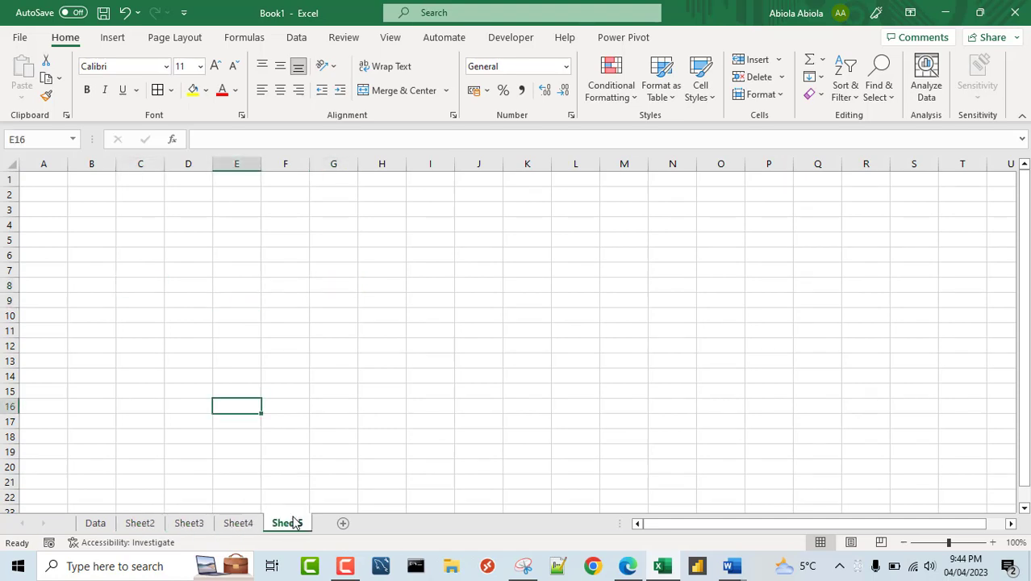
click(97, 525)
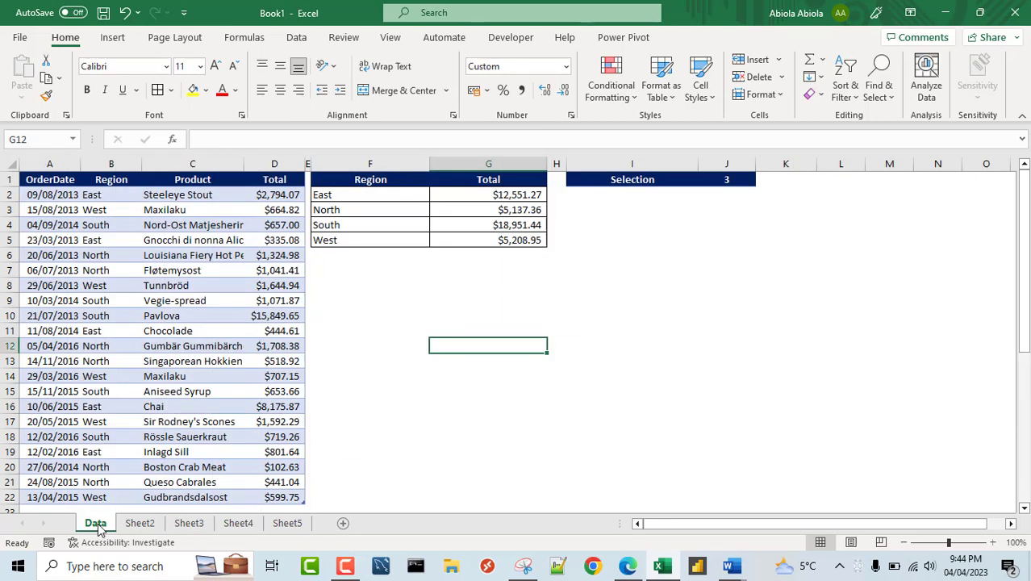
shift+click(290, 523)
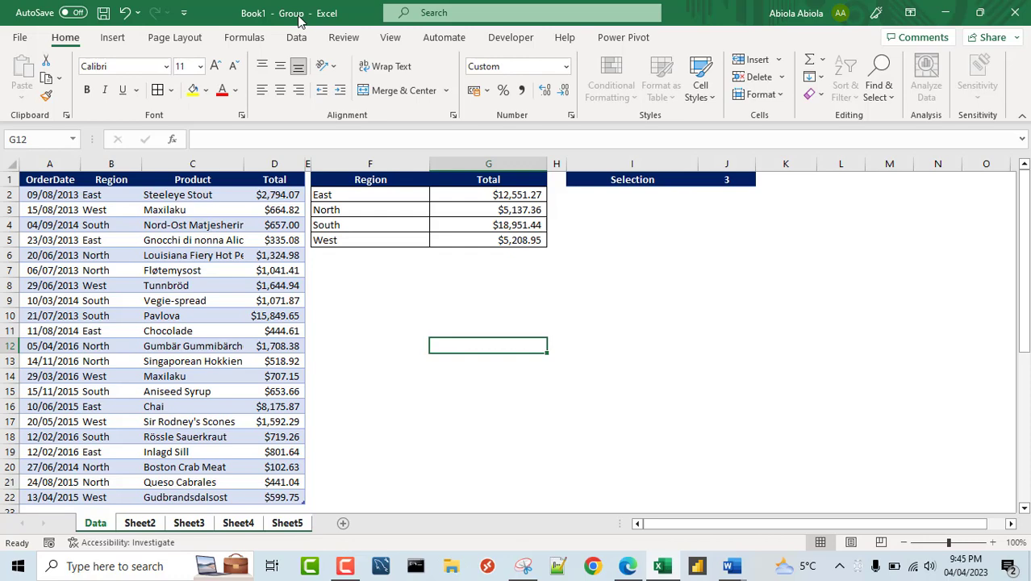
Step: Select the entire Data sheet and fill it across the grouped worksheets with the Contents option
click(10, 166)
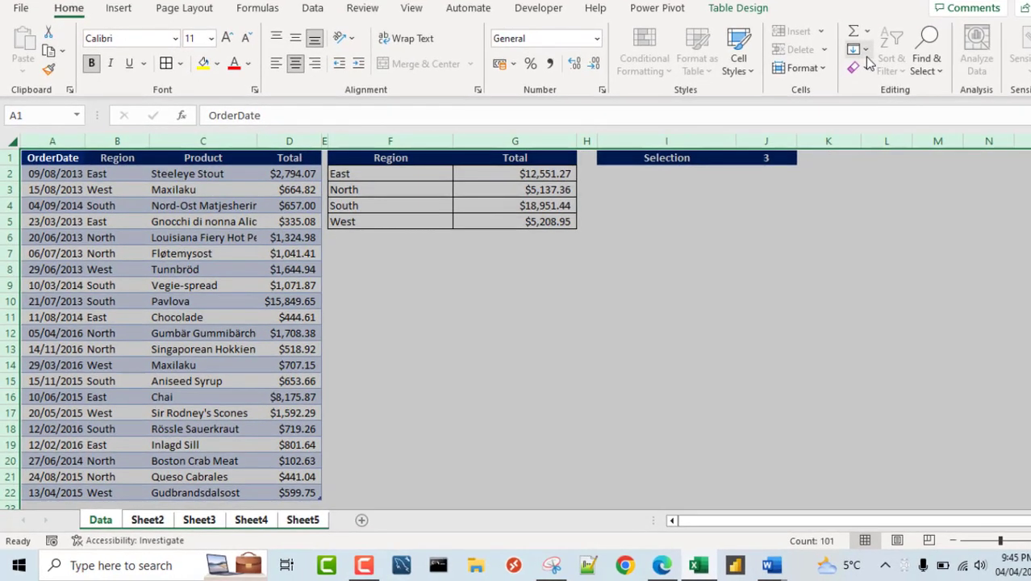
click(862, 50)
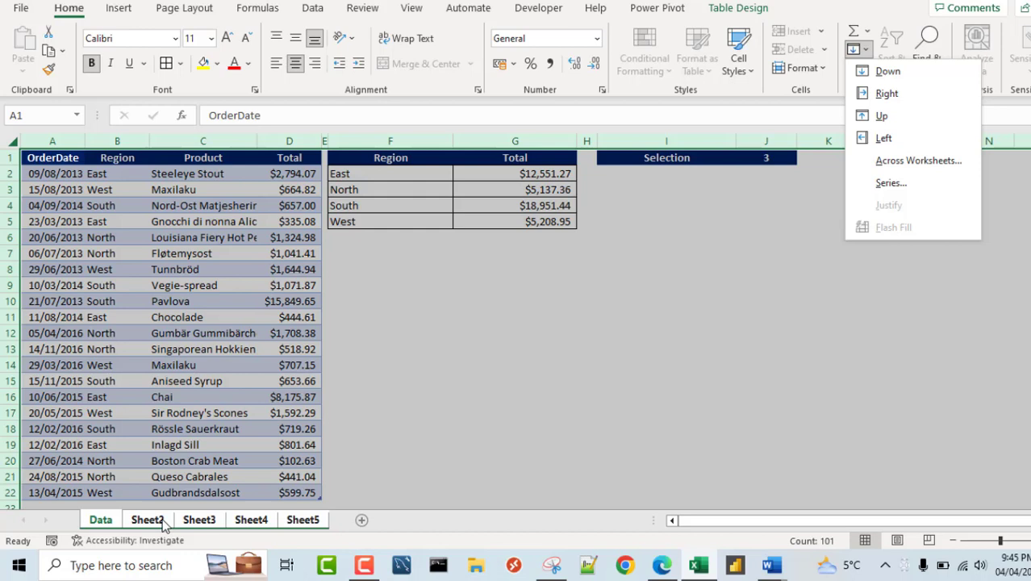
click(919, 162)
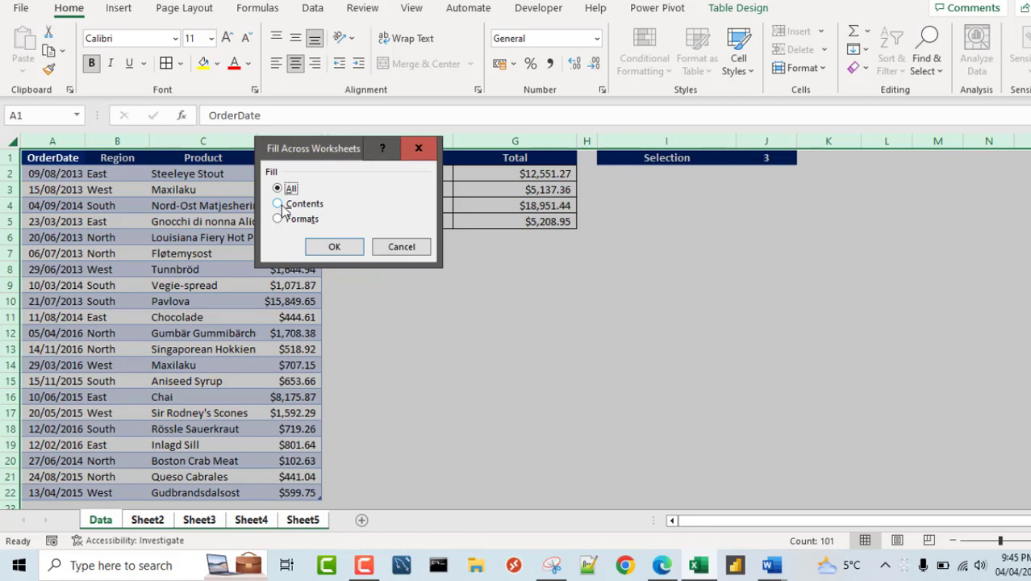
click(279, 206)
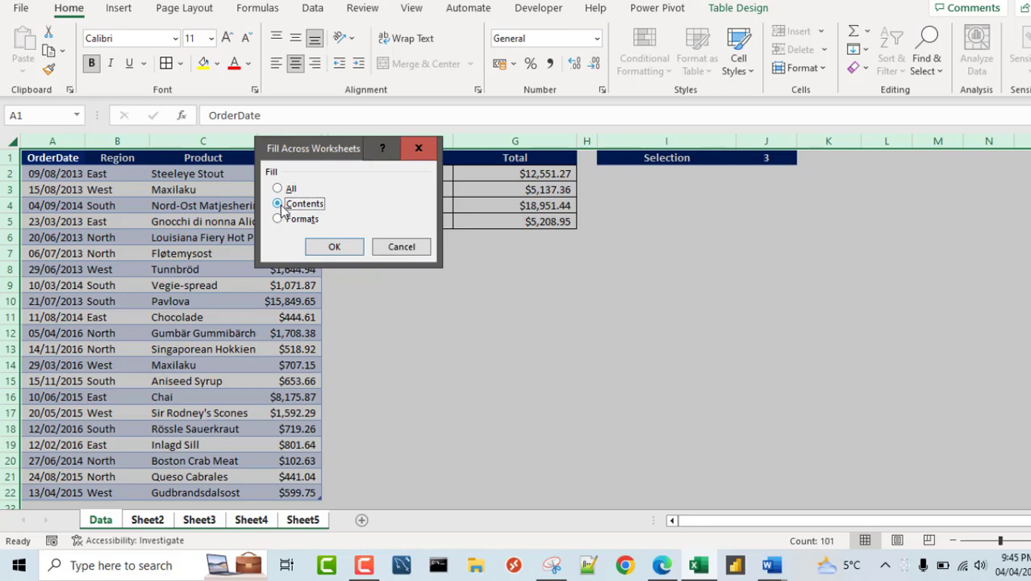
click(336, 247)
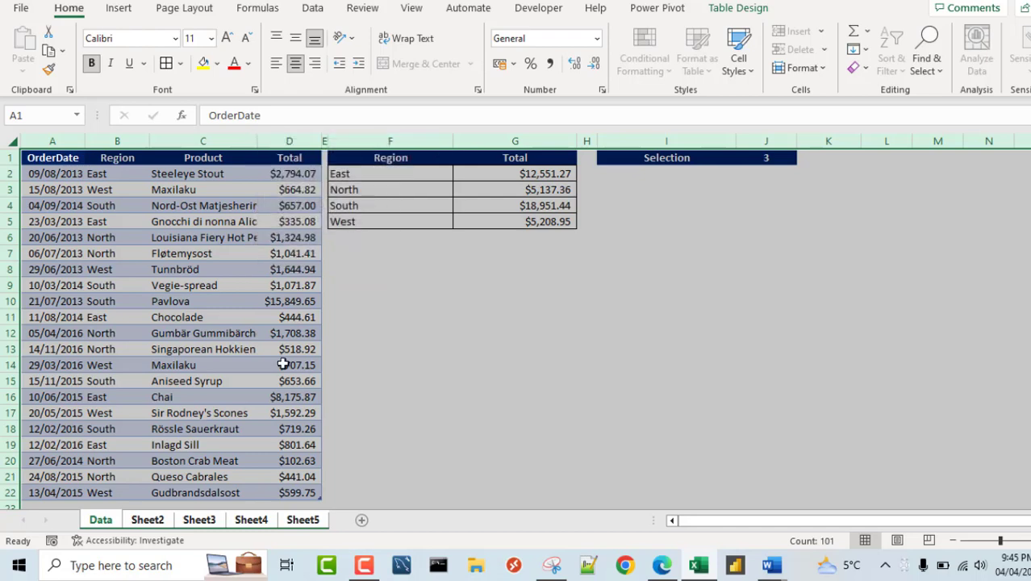
Step: Examine the contents filled into Sheet5, Sheet4, Sheet3 and Sheet2, and return to the Data sheet
click(301, 520)
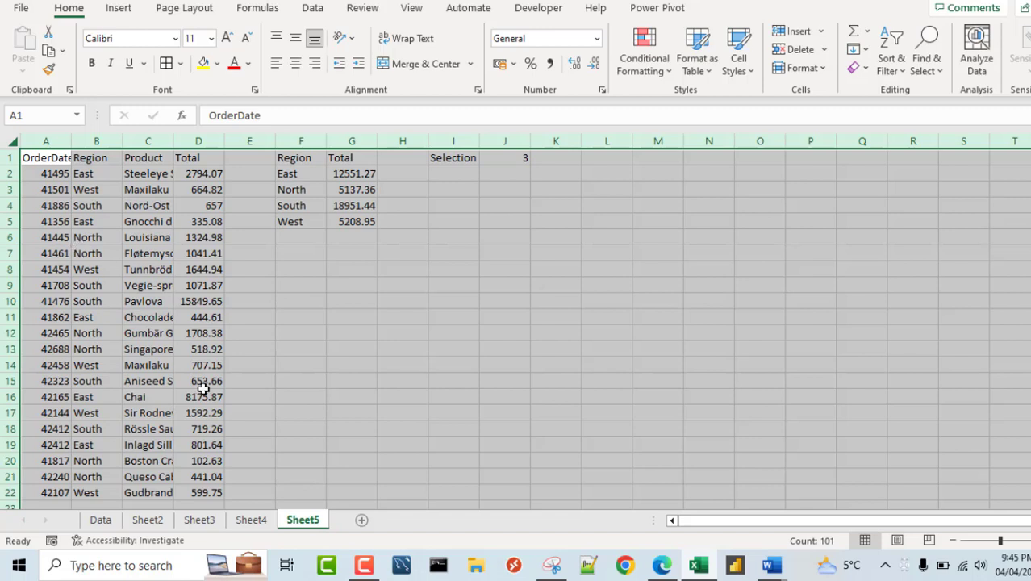
click(266, 520)
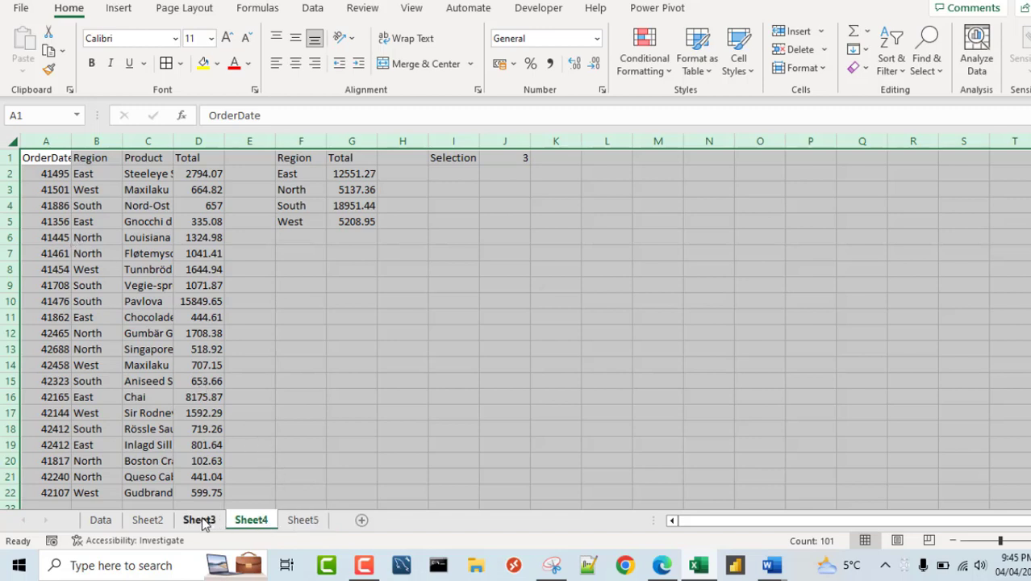
click(204, 521)
click(147, 520)
click(184, 343)
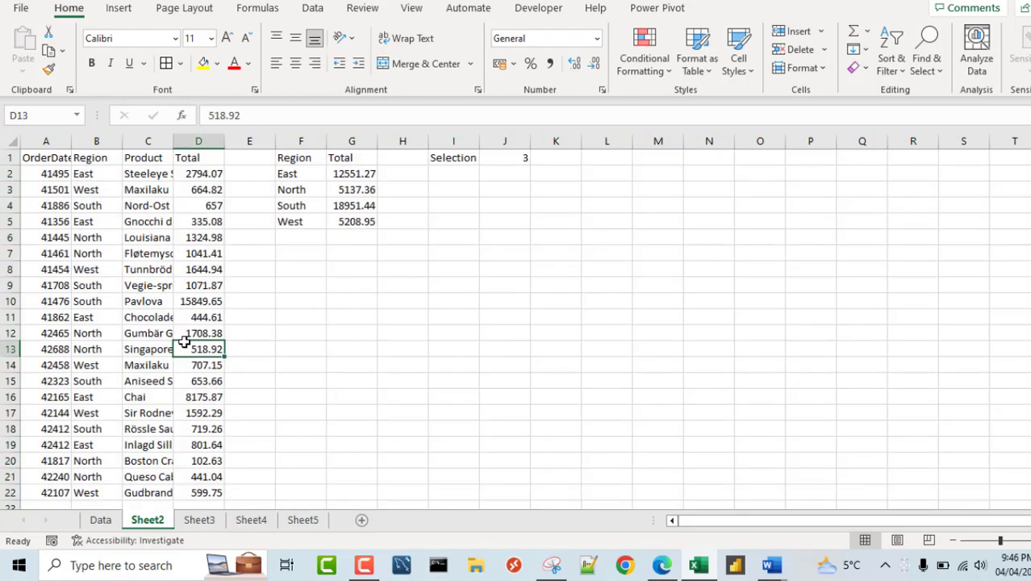
key(ctrl+Page_Up)
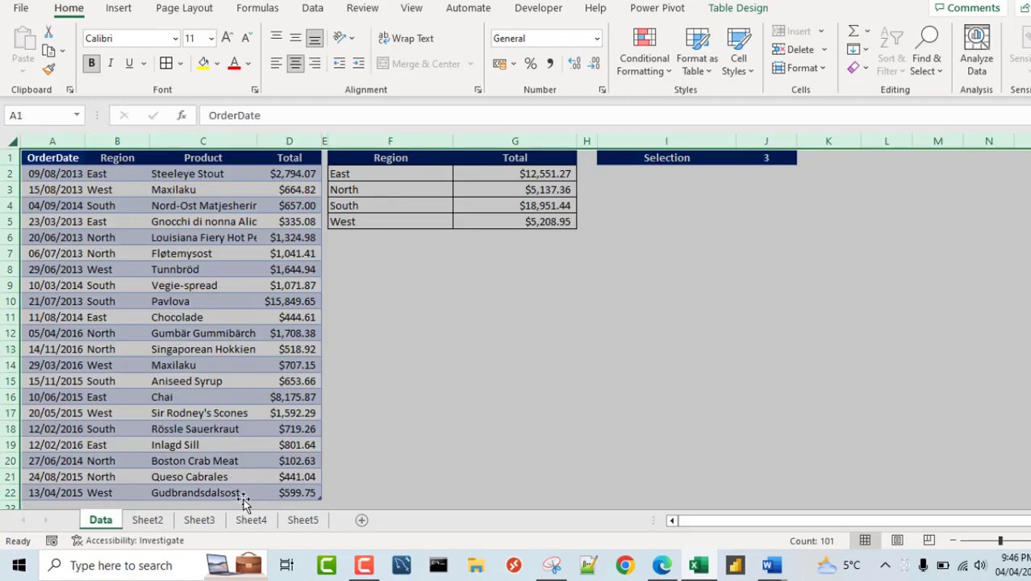
Step: Check Sheet4, Sheet5, Sheet3 and Sheet2 for any leftover filled contents
click(250, 521)
click(311, 520)
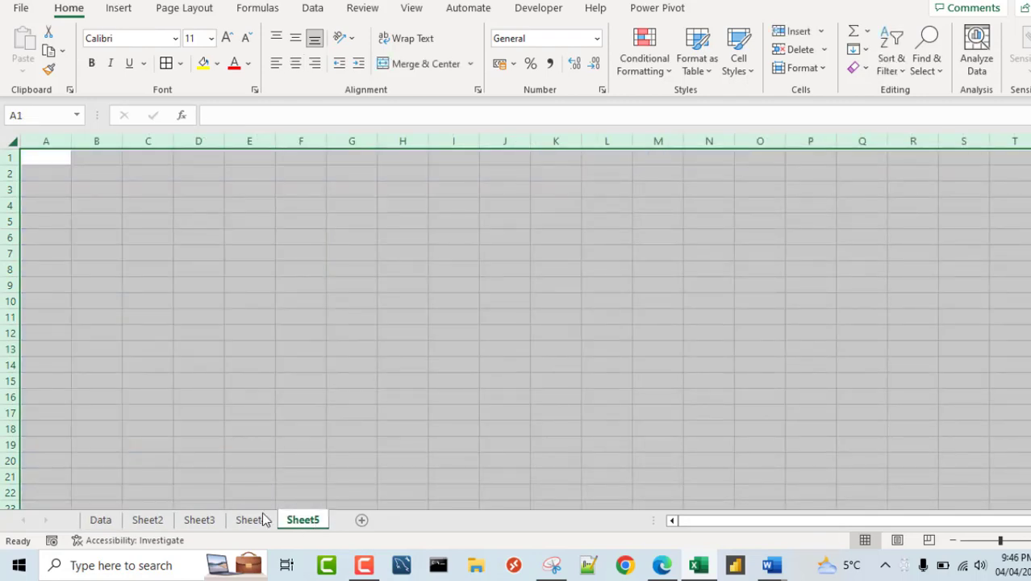
click(204, 520)
click(149, 520)
Step: Group the Data sheet with Sheet2 through Sheet5 and fill it across them with the Formats option
click(113, 521)
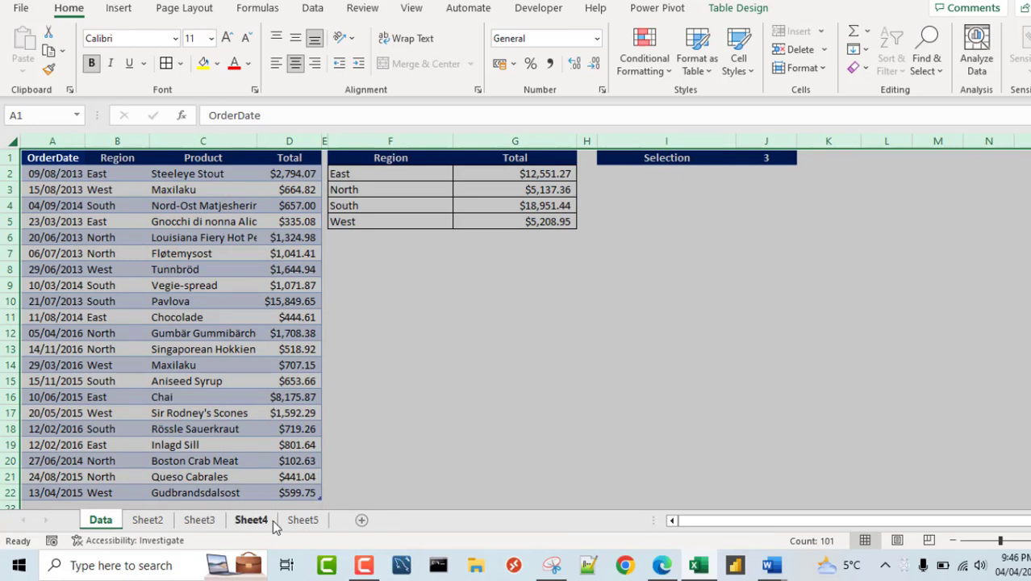
shift+click(305, 522)
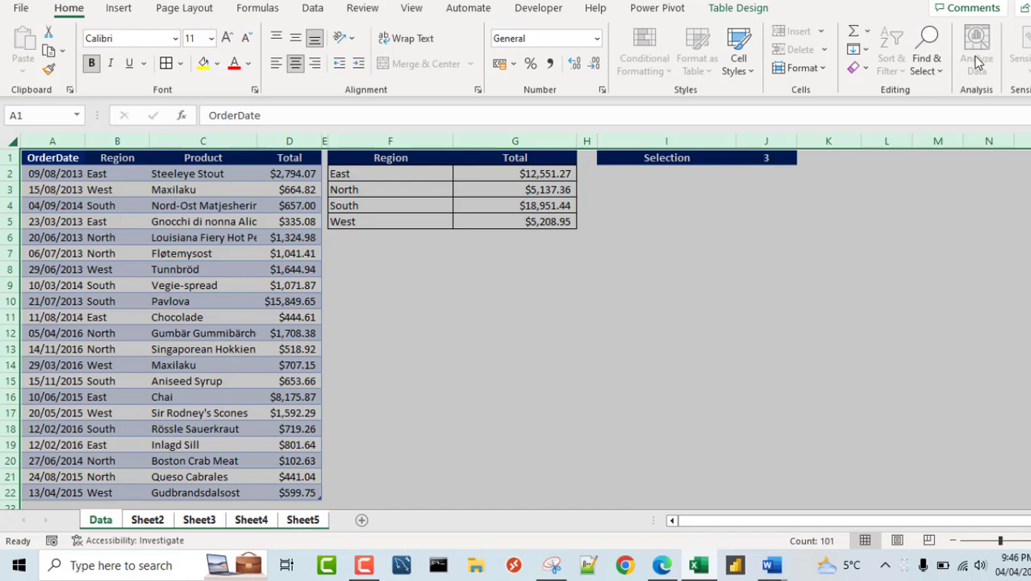
click(861, 59)
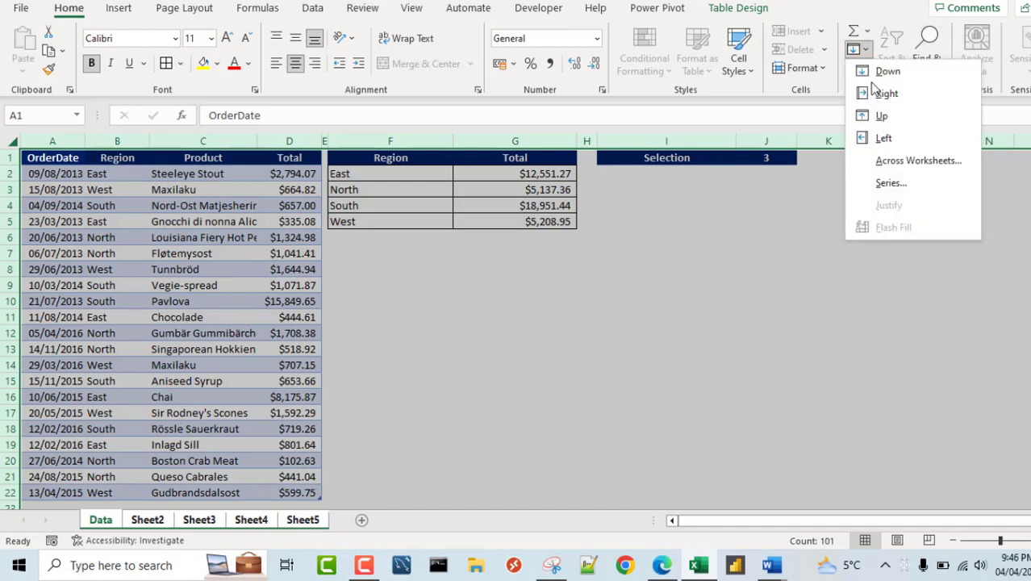
click(898, 165)
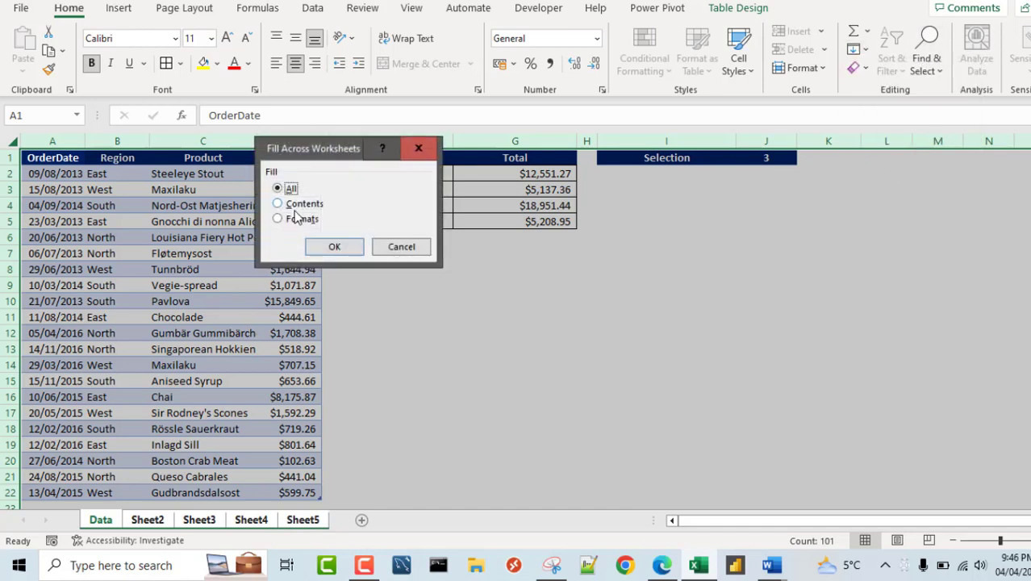
click(300, 221)
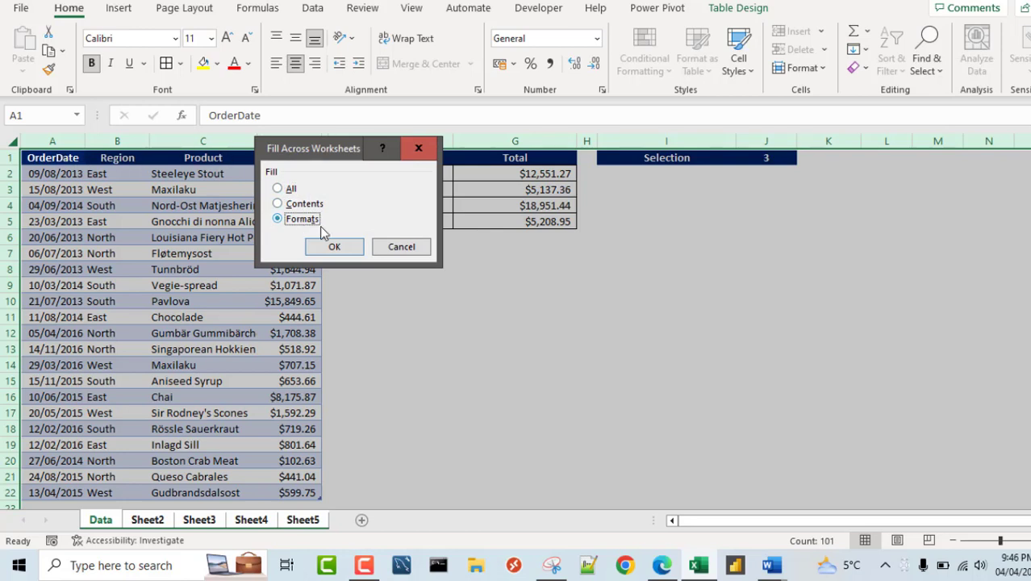
click(334, 248)
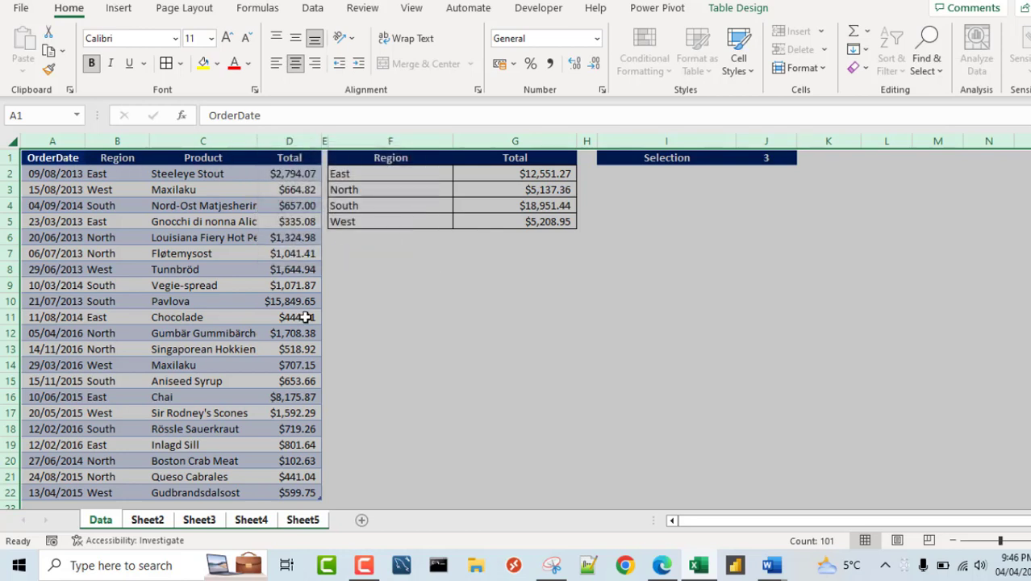
Step: Inspect the header and border formatting filled into Sheet5, and return to the Data sheet
click(303, 521)
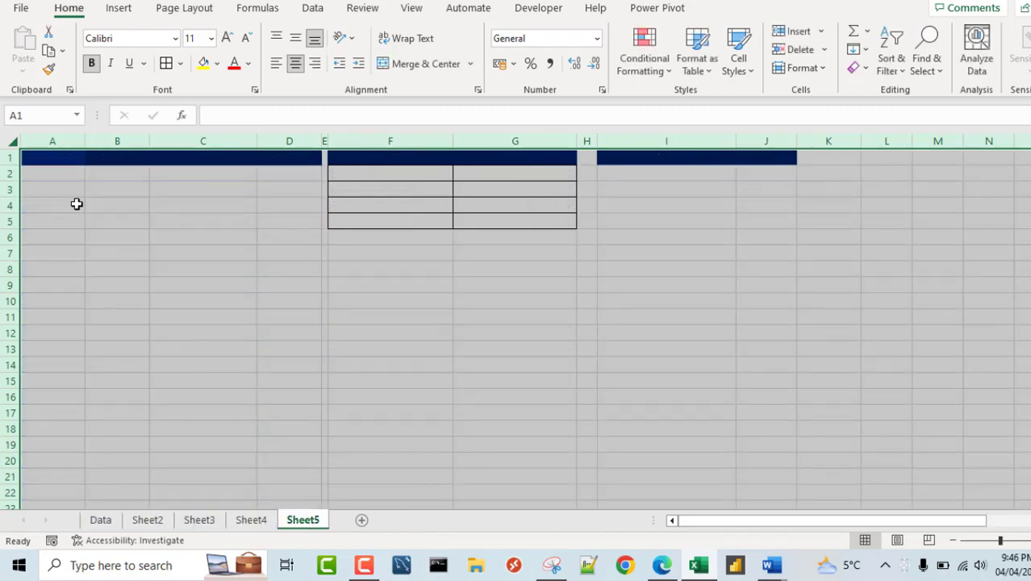
click(31, 157)
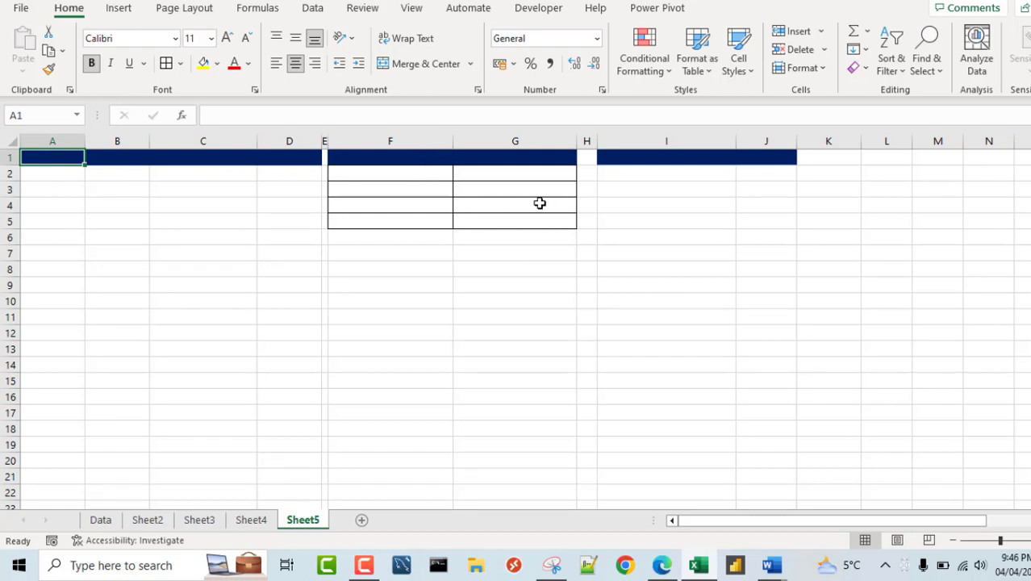
key(ctrl+Page_Up)
key(ctrl+Page_Up)
key(ctrl+Page_Up)
key(ctrl+Page_Up)
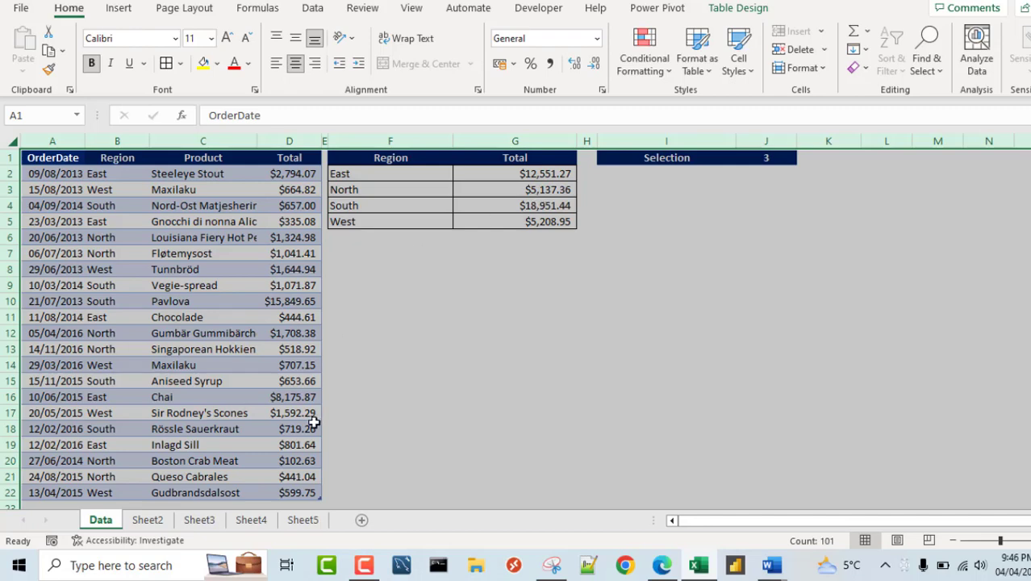
Step: Check Sheet5, Sheet4 and Sheet3 for leftover formatting and go back to the Data sheet
click(301, 519)
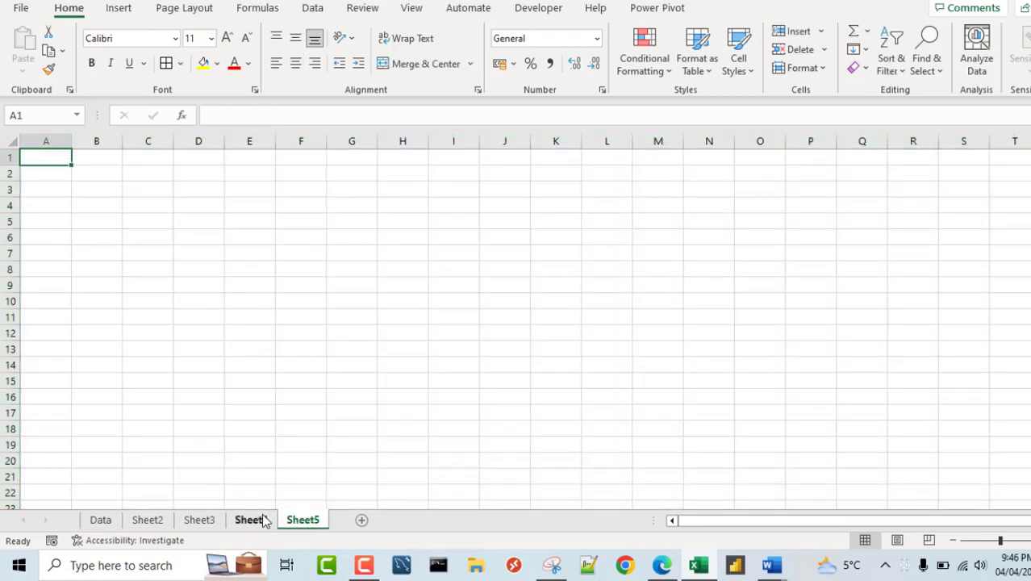
click(261, 519)
click(211, 520)
click(100, 520)
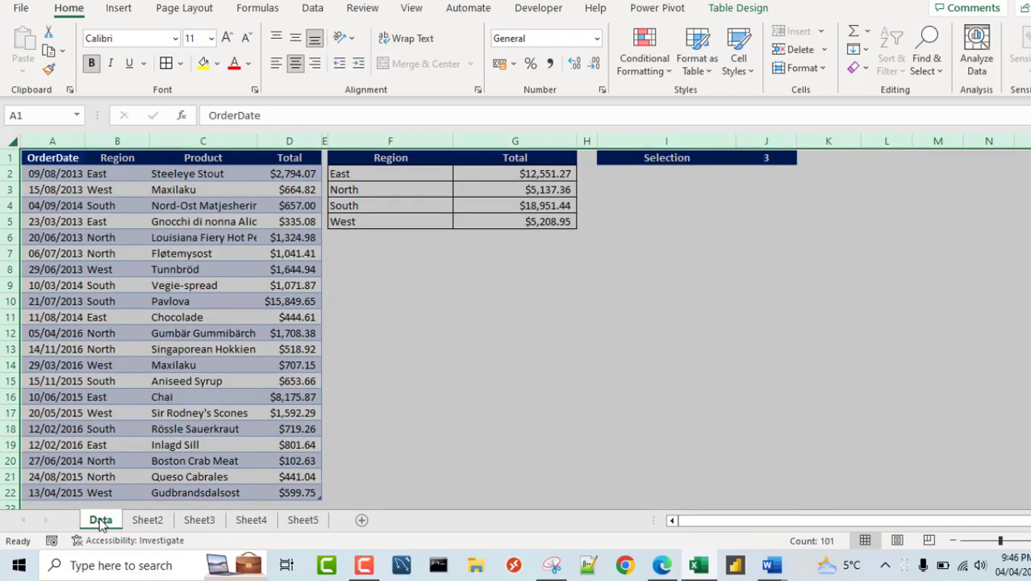
Step: Group the Data sheet with Sheet2 through Sheet5 and fill it across them with the All option
shift+click(313, 522)
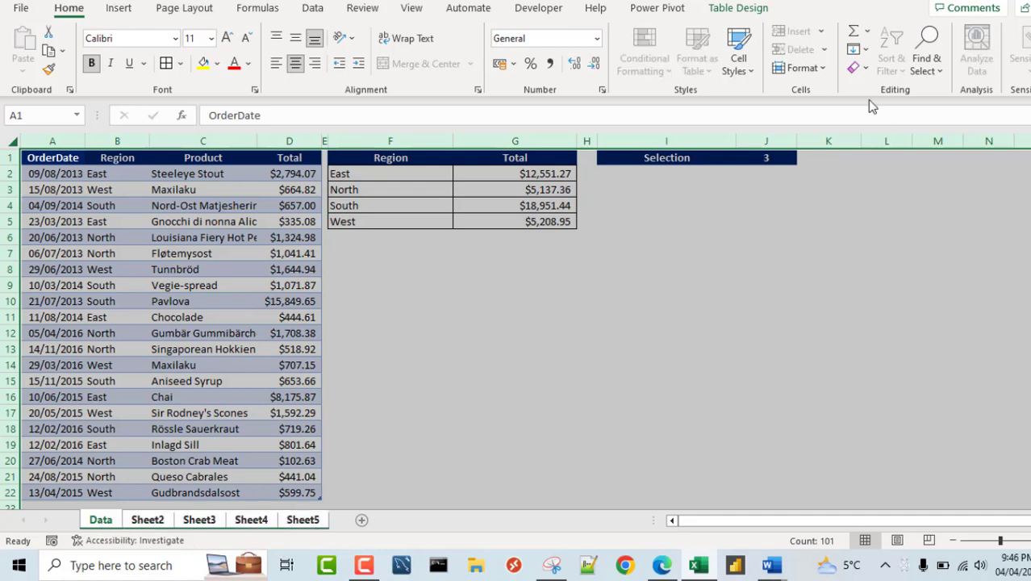
click(858, 50)
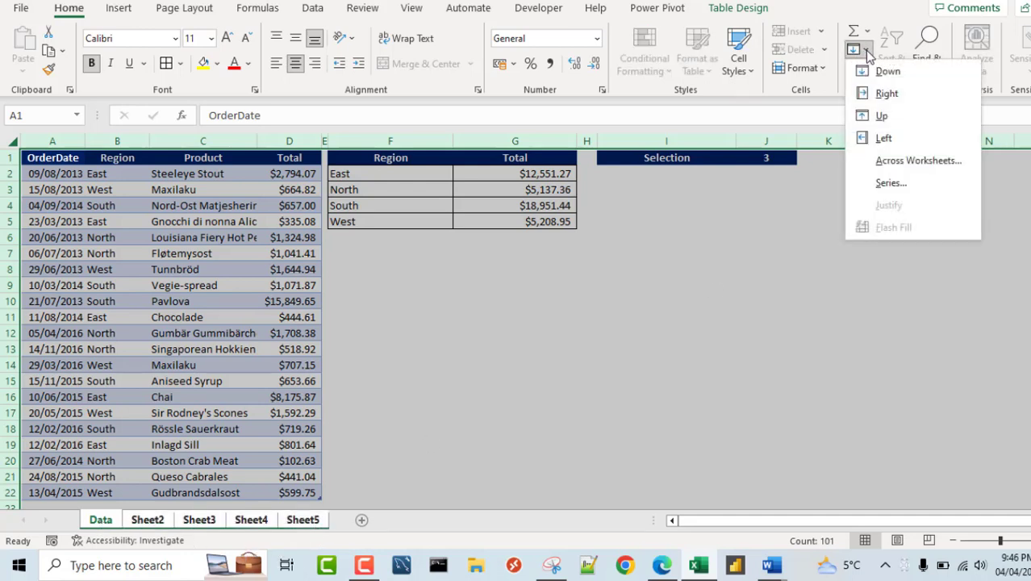
click(887, 161)
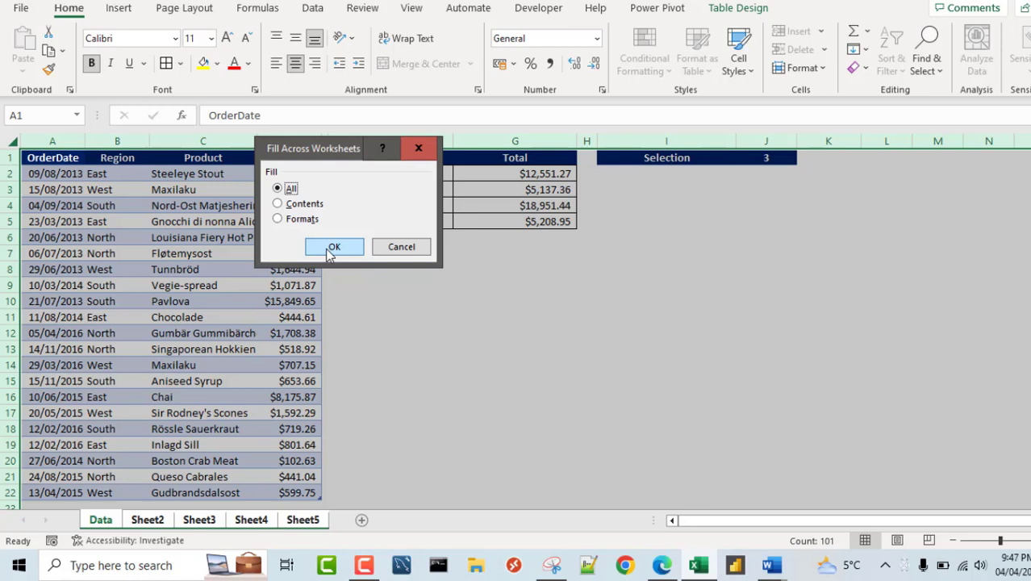
click(332, 249)
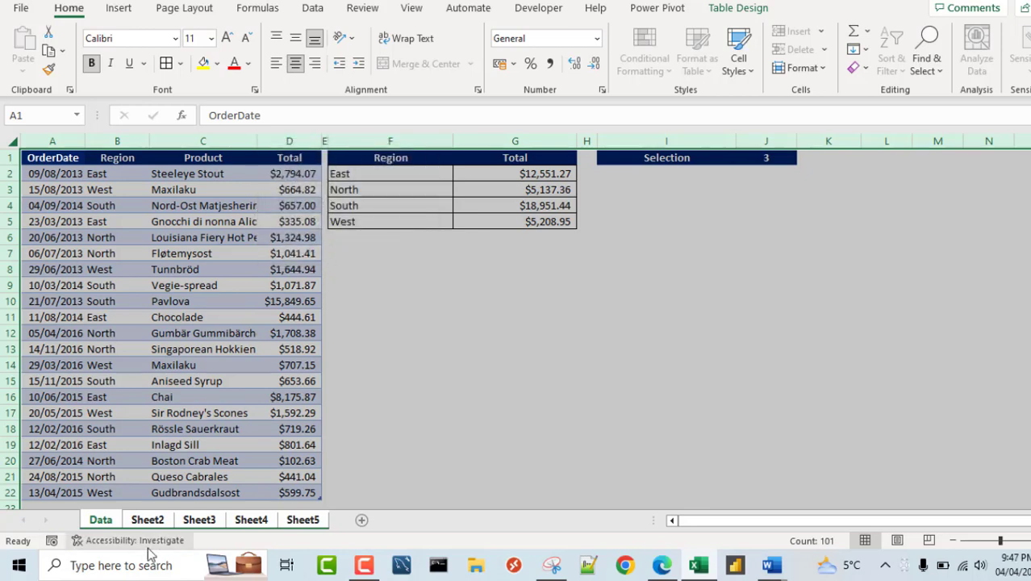
Step: Review the filled contents and formatting on Sheet3, Sheet4, Sheet5 and Sheet2, clearing the whole-sheet selection on Sheet2
click(200, 523)
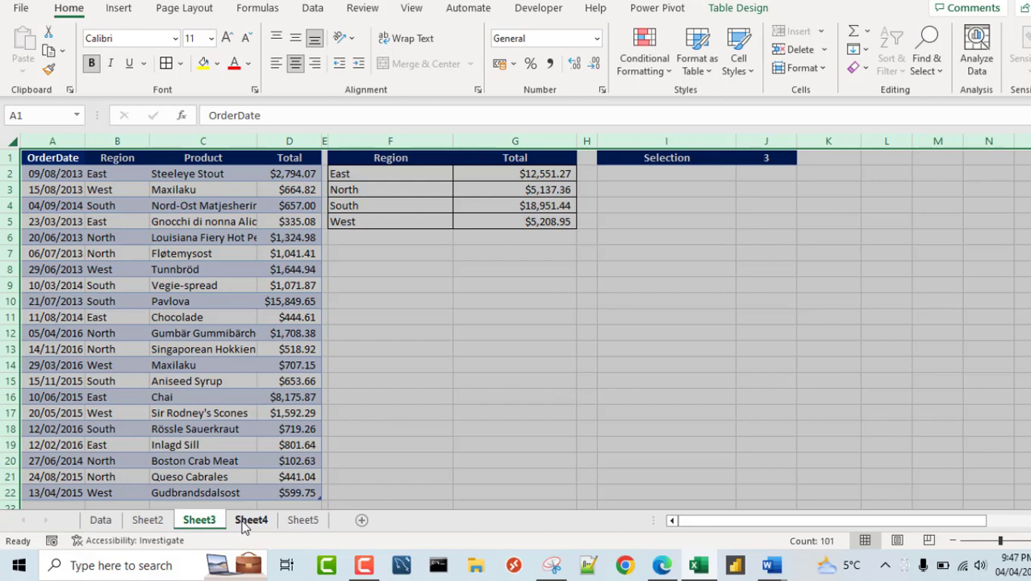
click(247, 524)
click(303, 521)
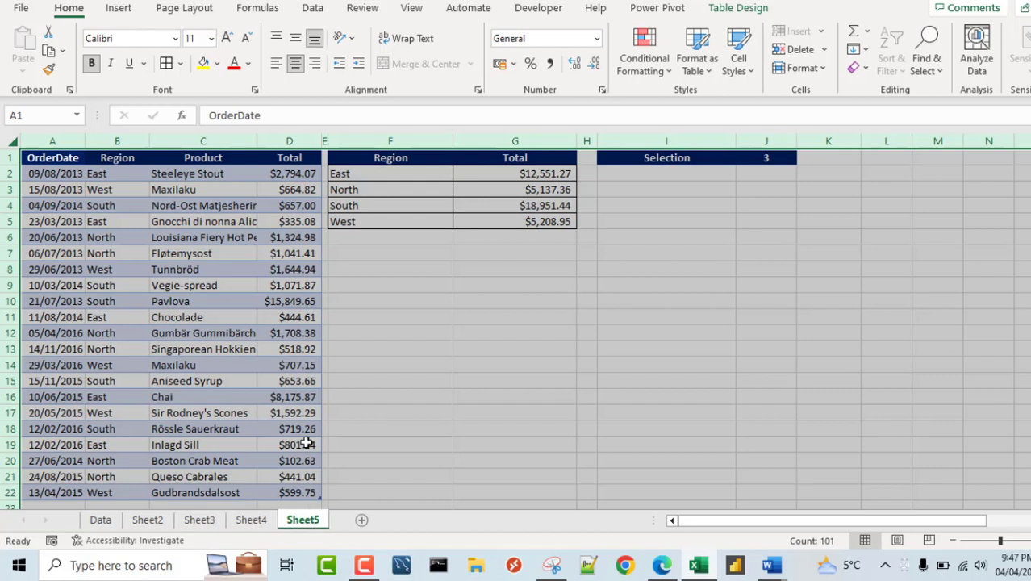
click(150, 521)
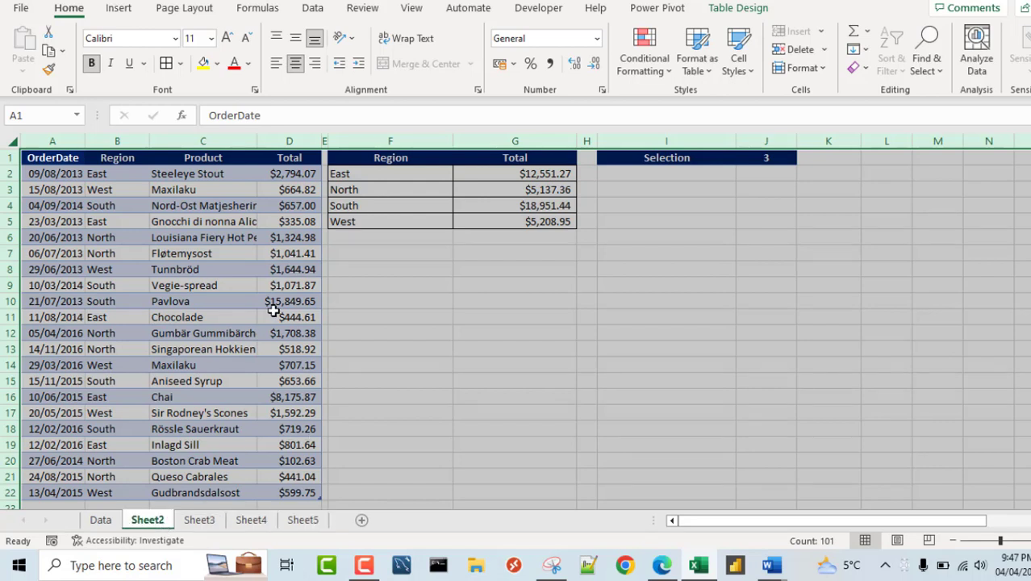
click(251, 267)
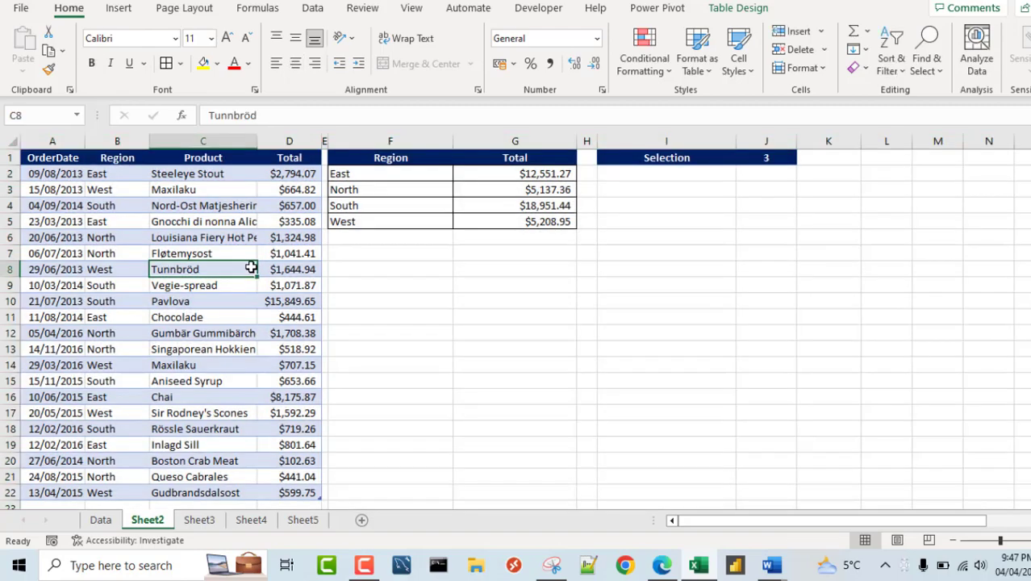